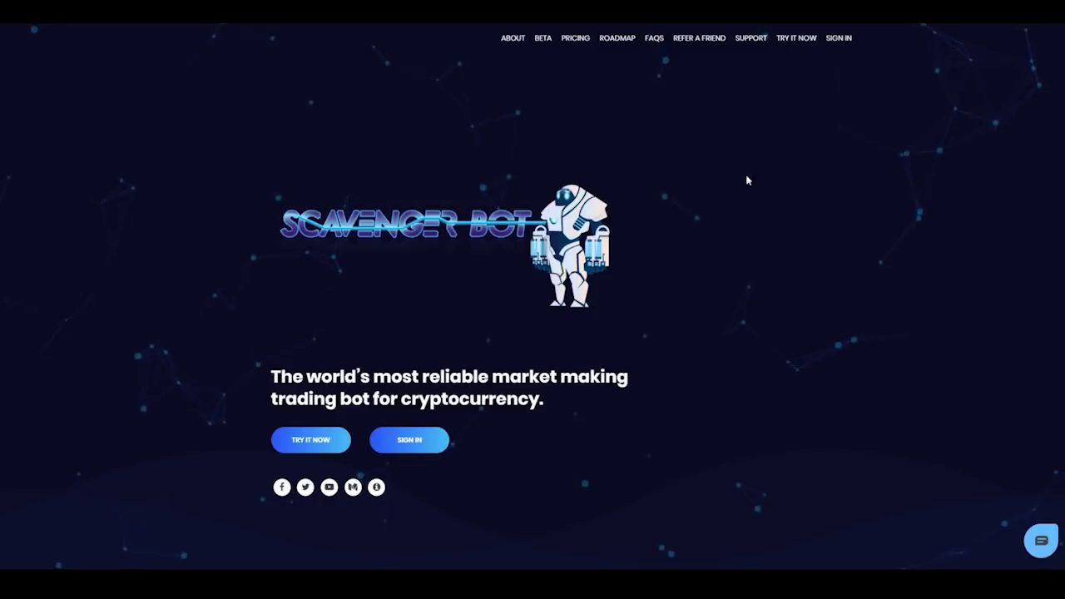
left_click(801, 40)
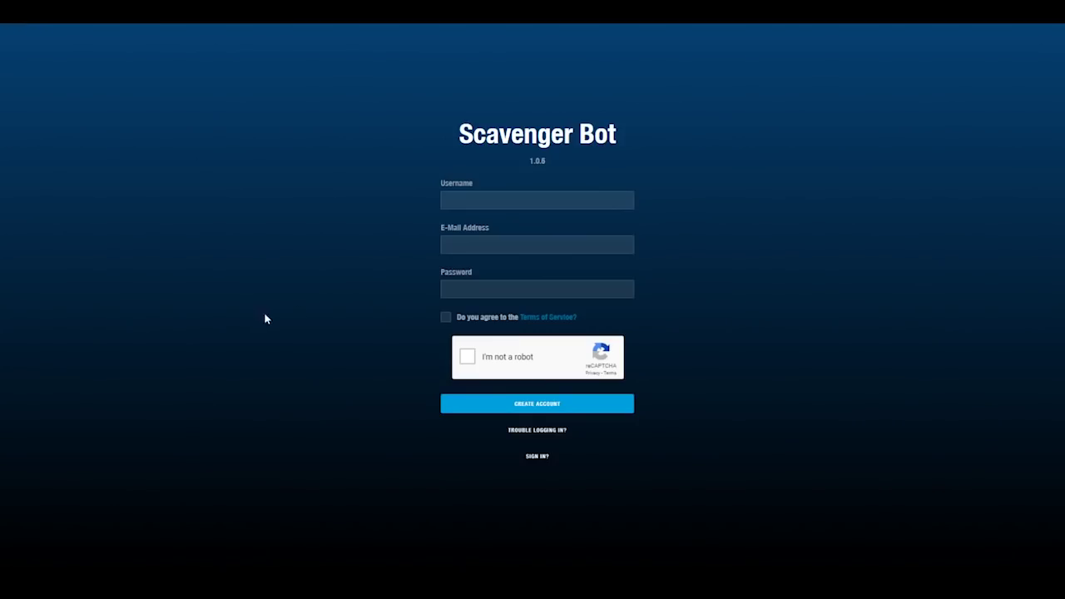
left_click(470, 200)
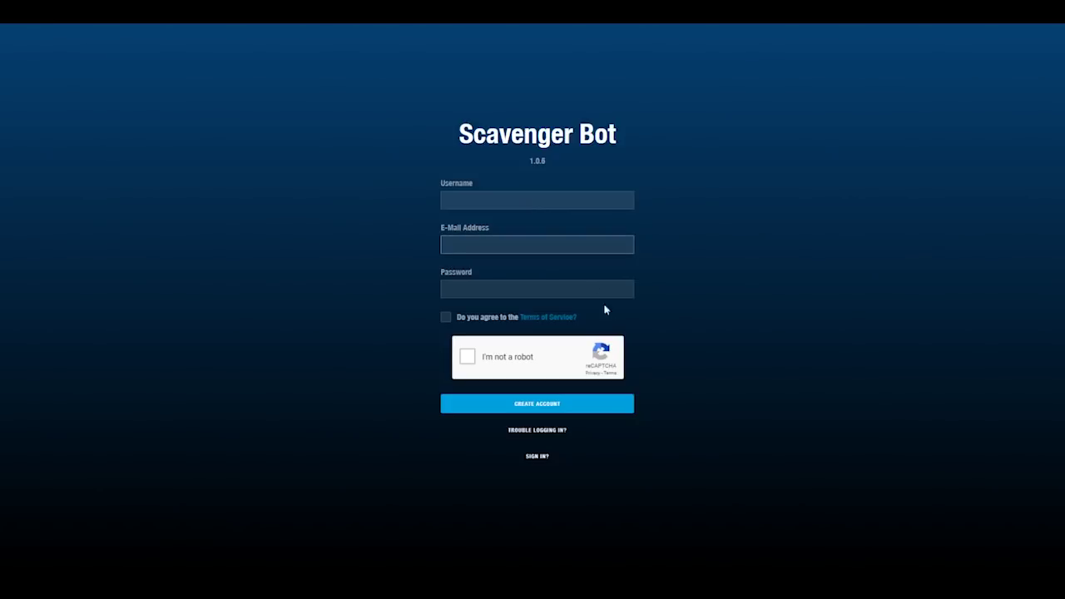
left_click(537, 456)
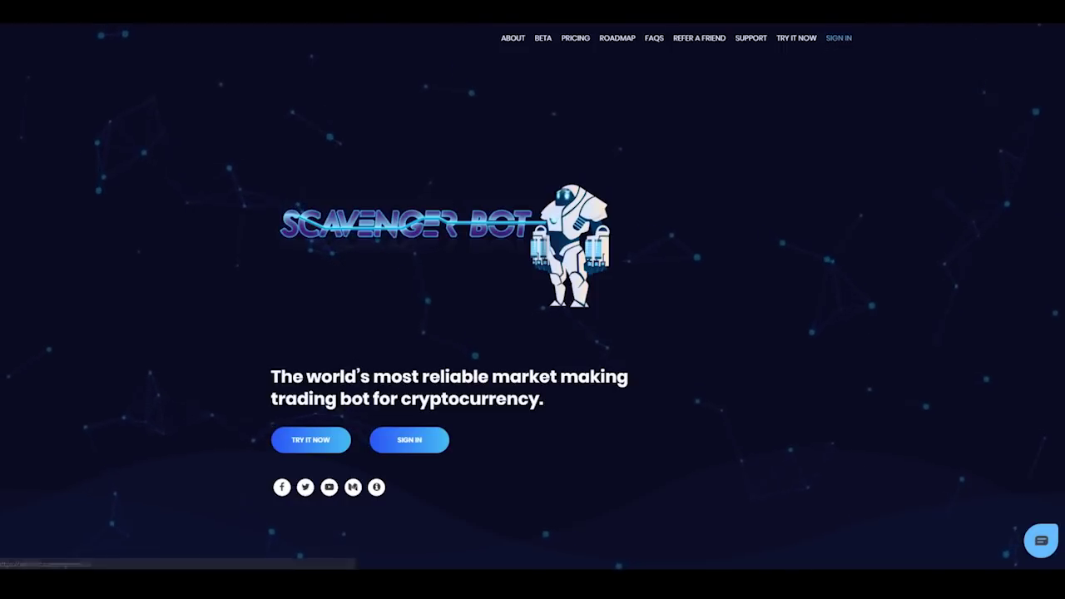
Step: Open the Scavenger Bot sign-in form from the top navigation bar
left_click(839, 38)
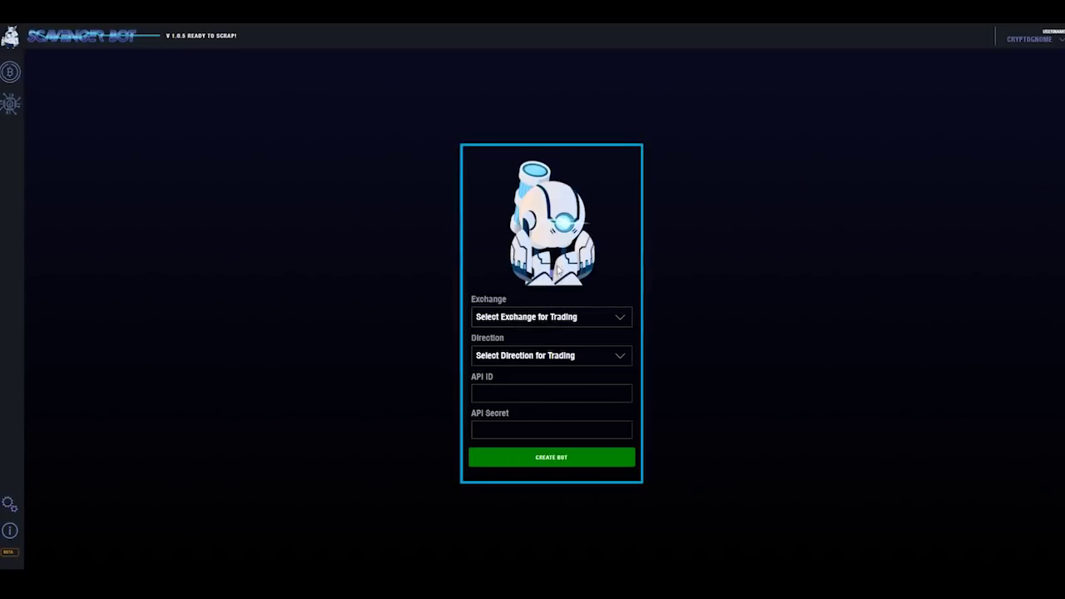
Step: Choose Bitmex in the Exchange dropdown and Long in the Direction dropdown
left_click(542, 316)
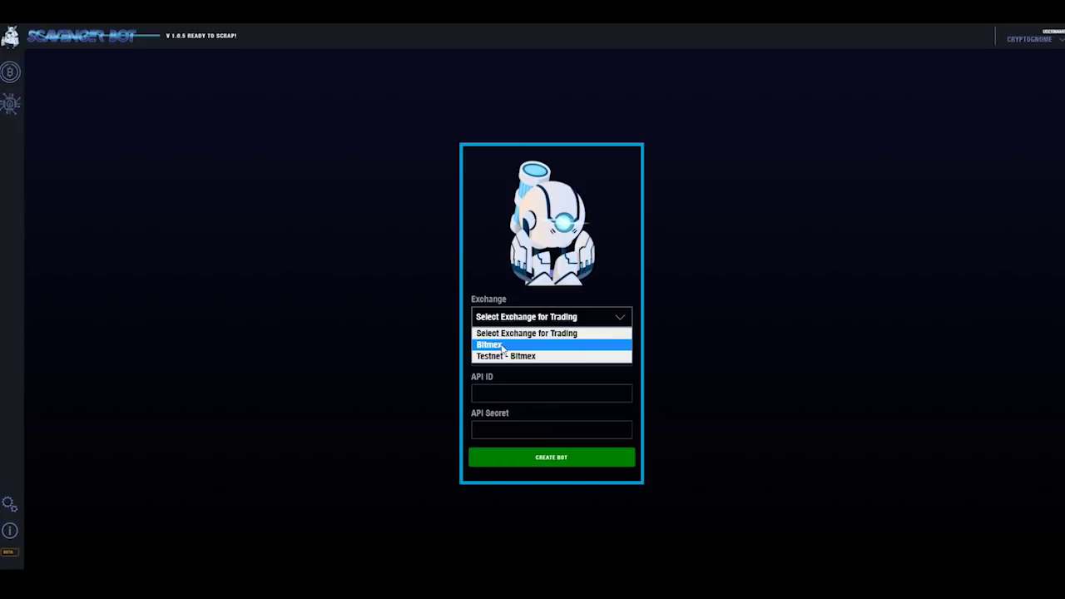
left_click(503, 350)
left_click(593, 358)
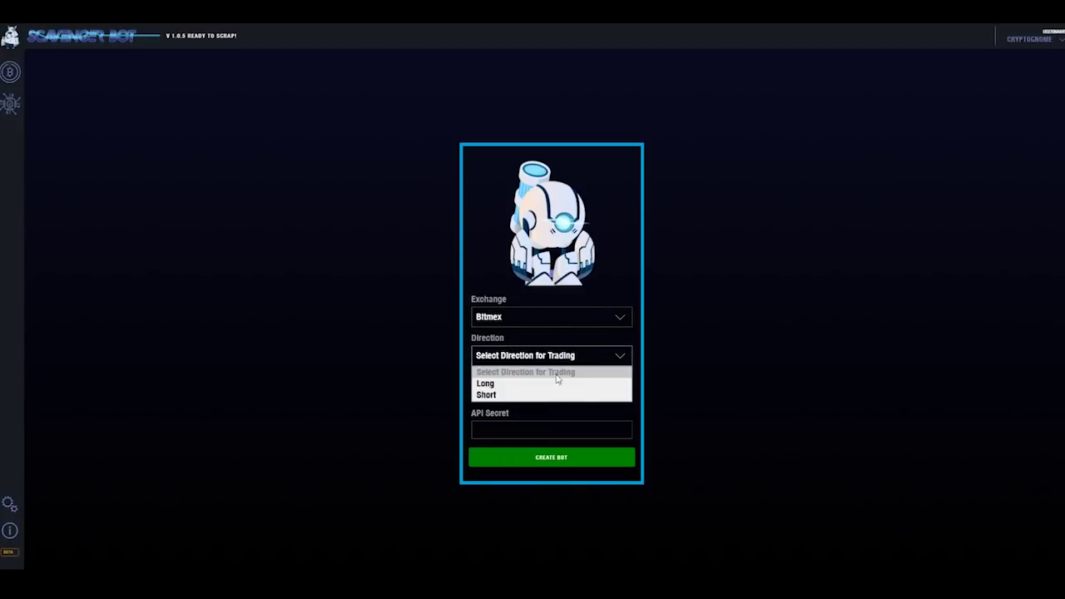
left_click(556, 384)
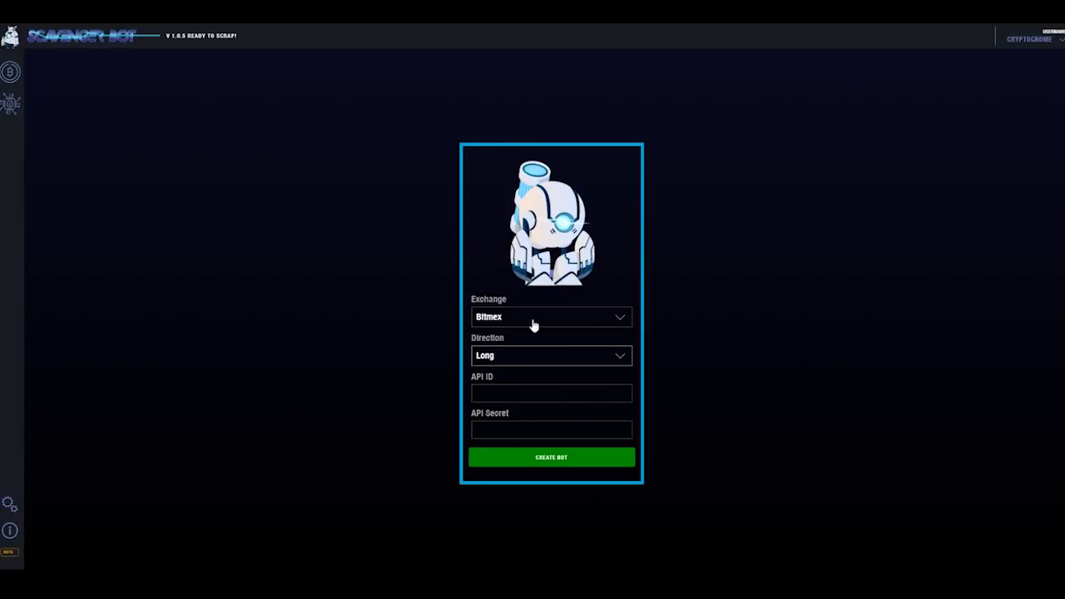
Step: Switch to BitMEX and go to the Account's API Keys page
mouse_move(424, 563)
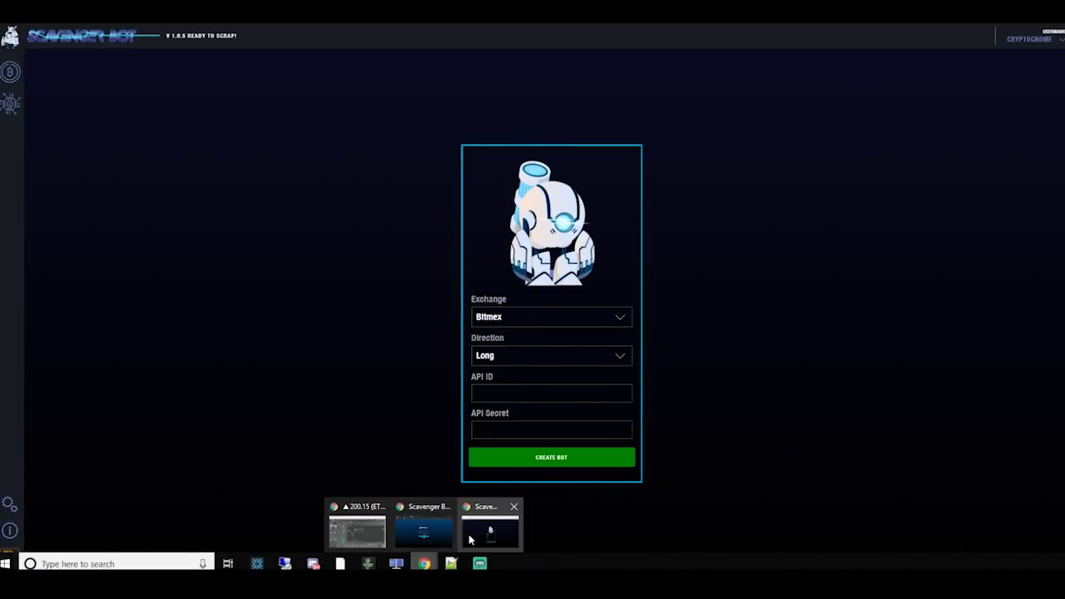
left_click(425, 533)
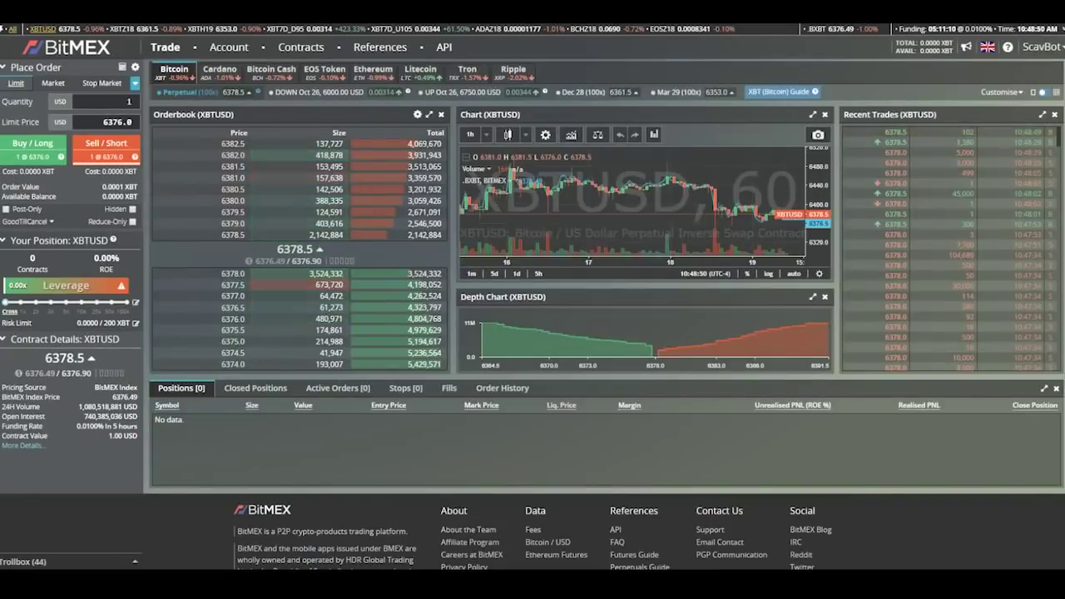
left_click(232, 48)
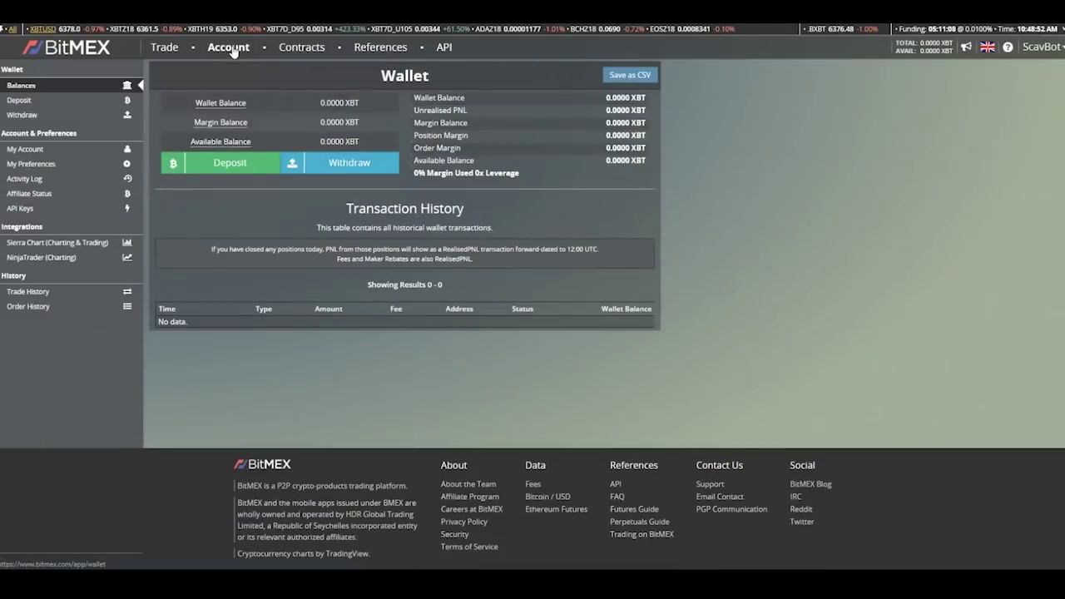
left_click(33, 209)
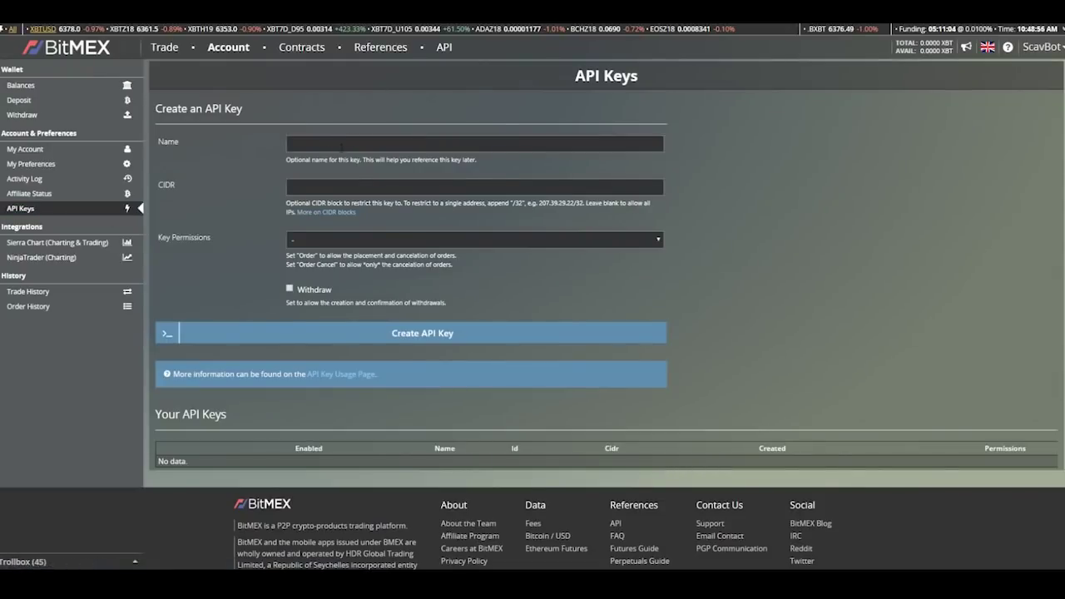
Step: Create an API key named 'long' with Order key permission
left_click(341, 145)
type("long")
key("Tab")
left_click(304, 240)
left_click(304, 264)
left_click(436, 334)
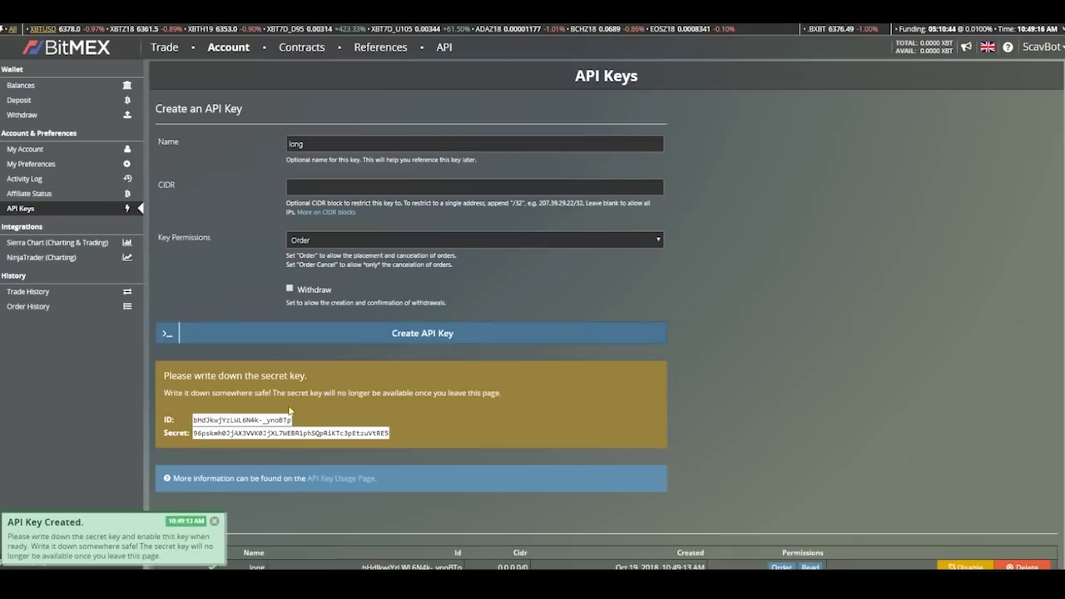
Step: Copy the new BitMEX key's secret and paste it into Scavenger Bot's API Secret field
double_click(218, 433)
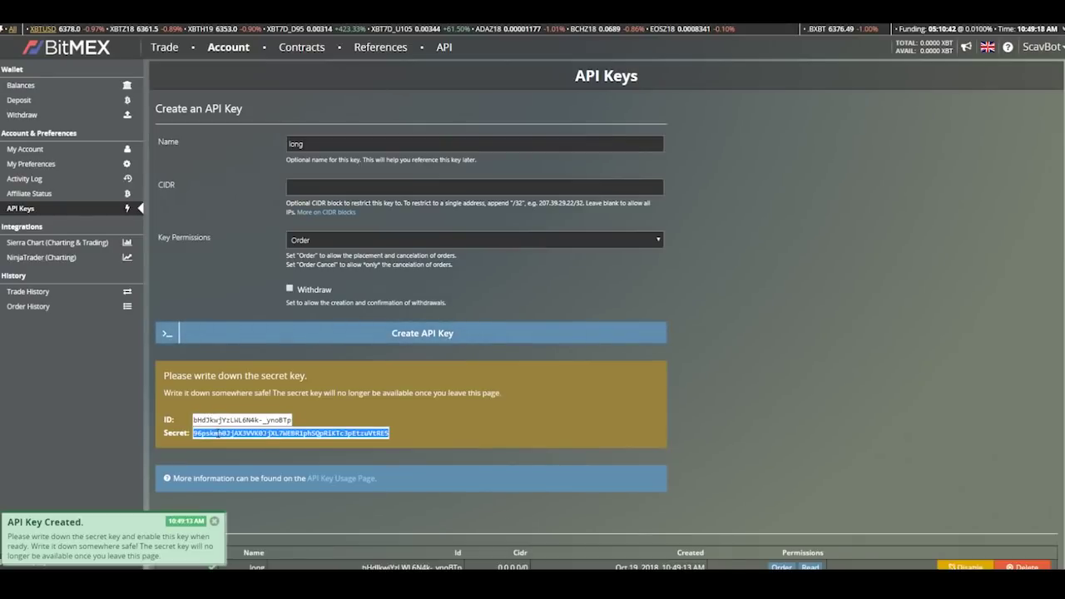
right_click(218, 434)
left_click(244, 442)
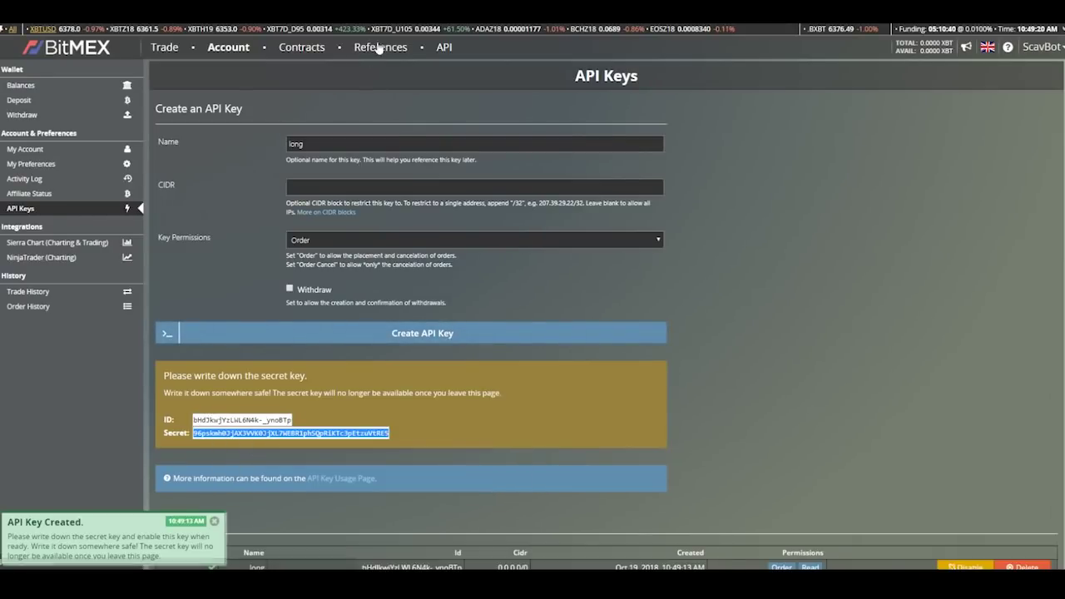
mouse_move(395, 566)
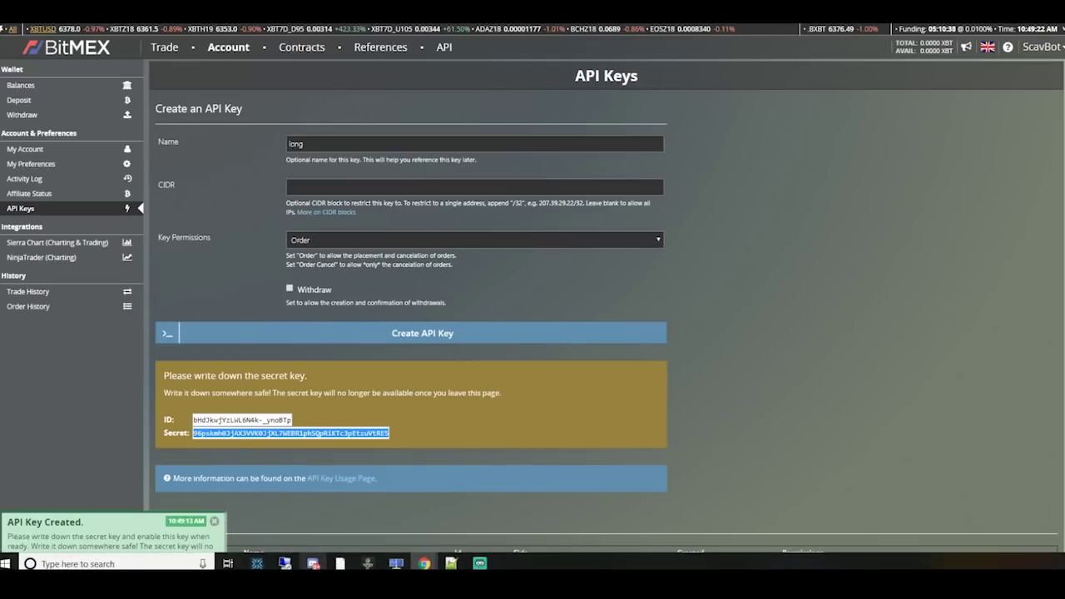
left_click(424, 563)
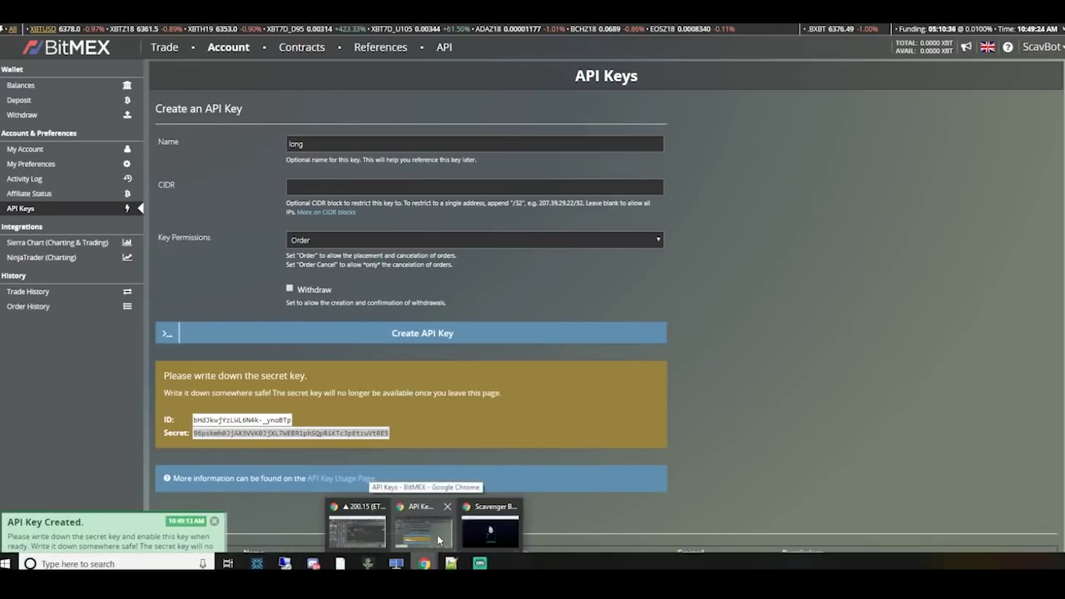
left_click(487, 545)
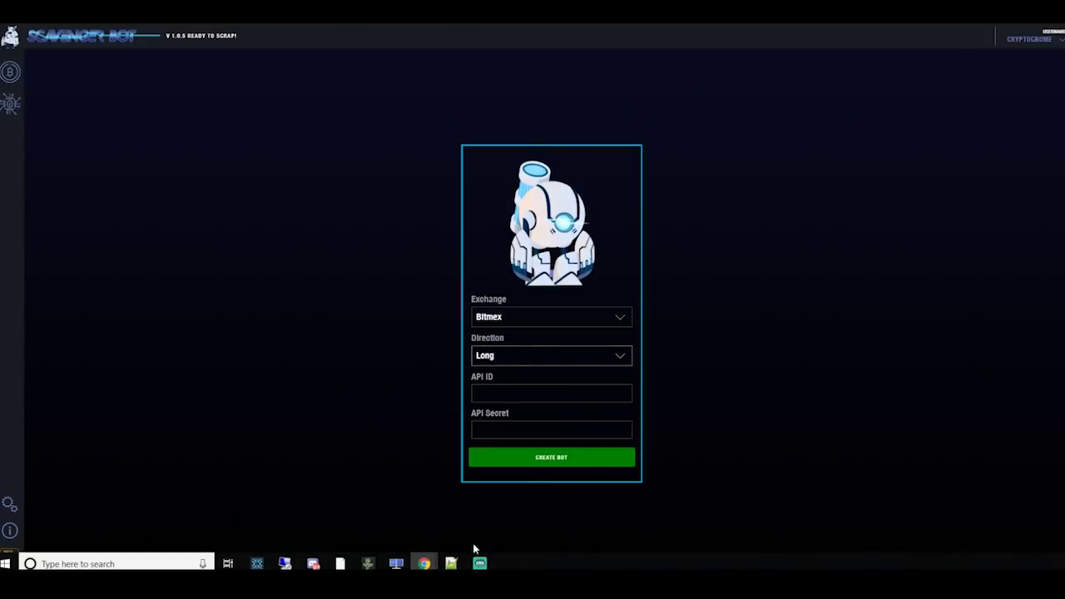
left_click(540, 427)
right_click(508, 429)
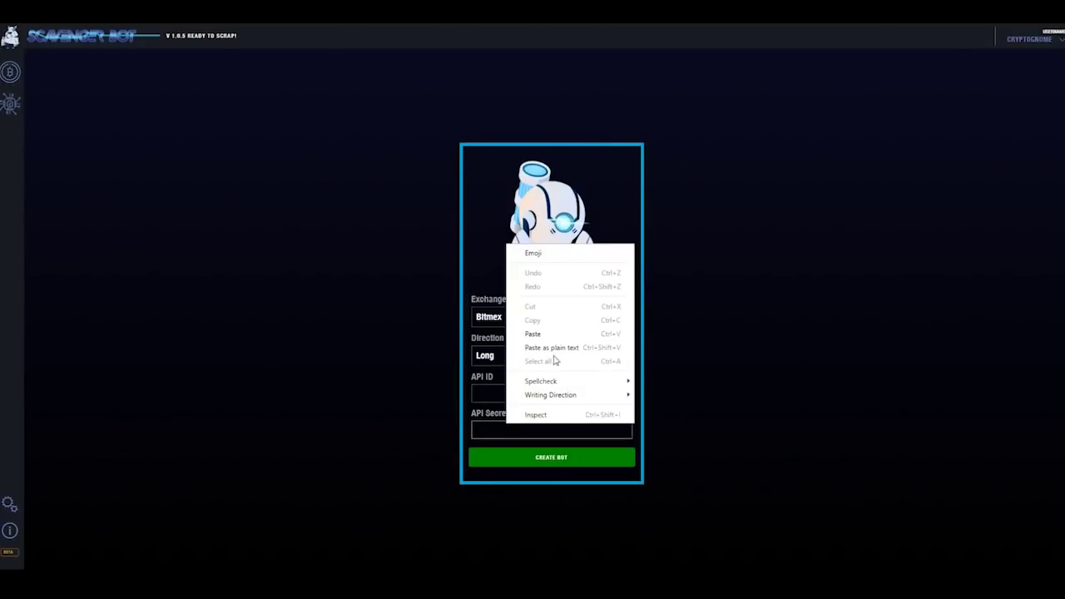
left_click(549, 333)
Step: Copy the BitMEX key ID and paste it into the API ID field
left_click(486, 393)
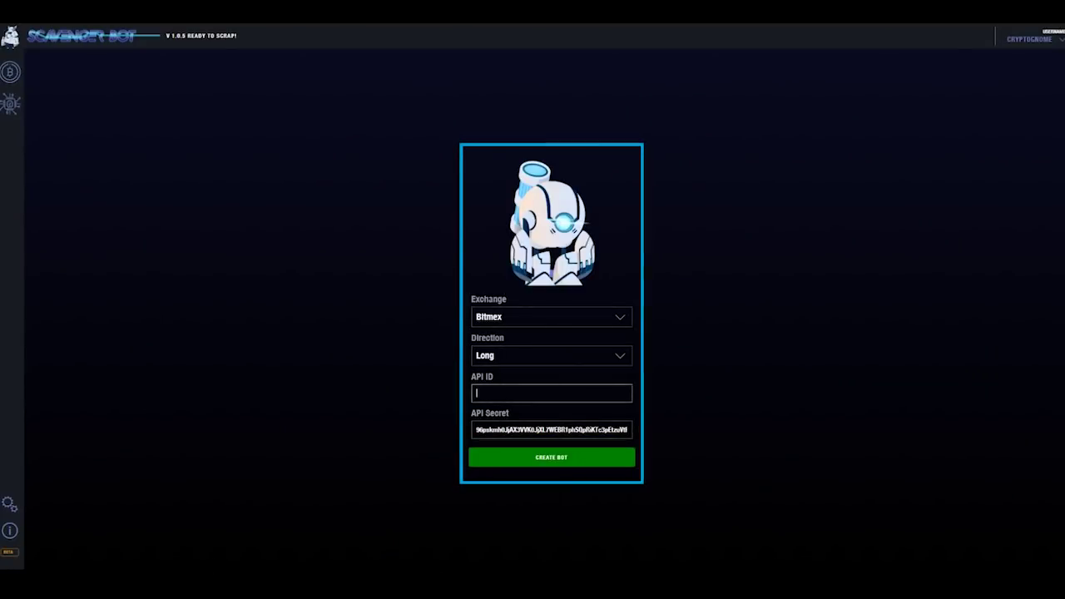
mouse_move(419, 566)
left_click(416, 537)
double_click(272, 420)
right_click(275, 420)
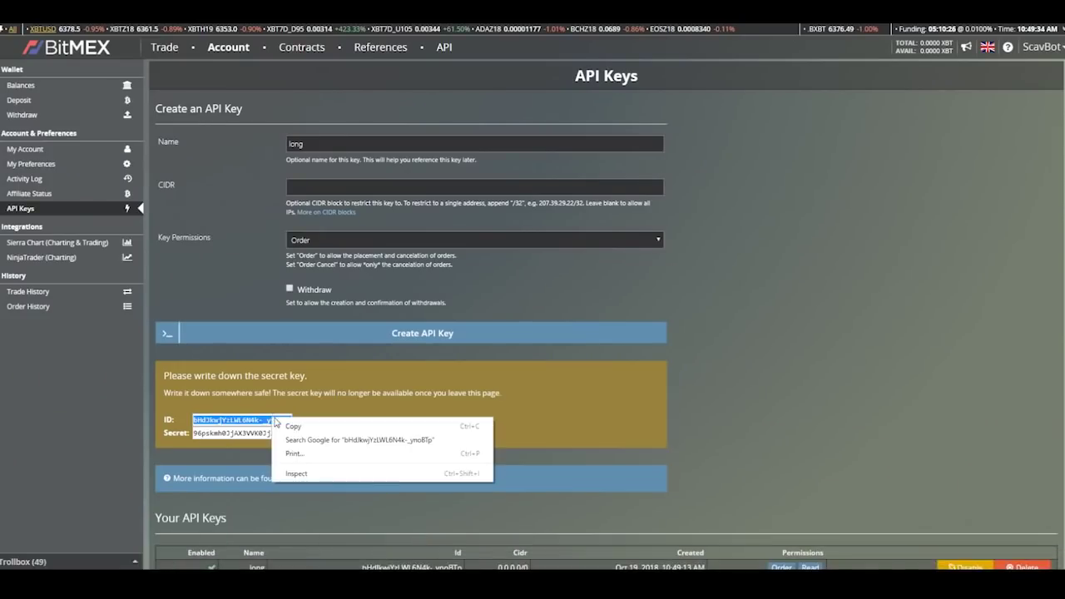
left_click(301, 429)
mouse_move(429, 565)
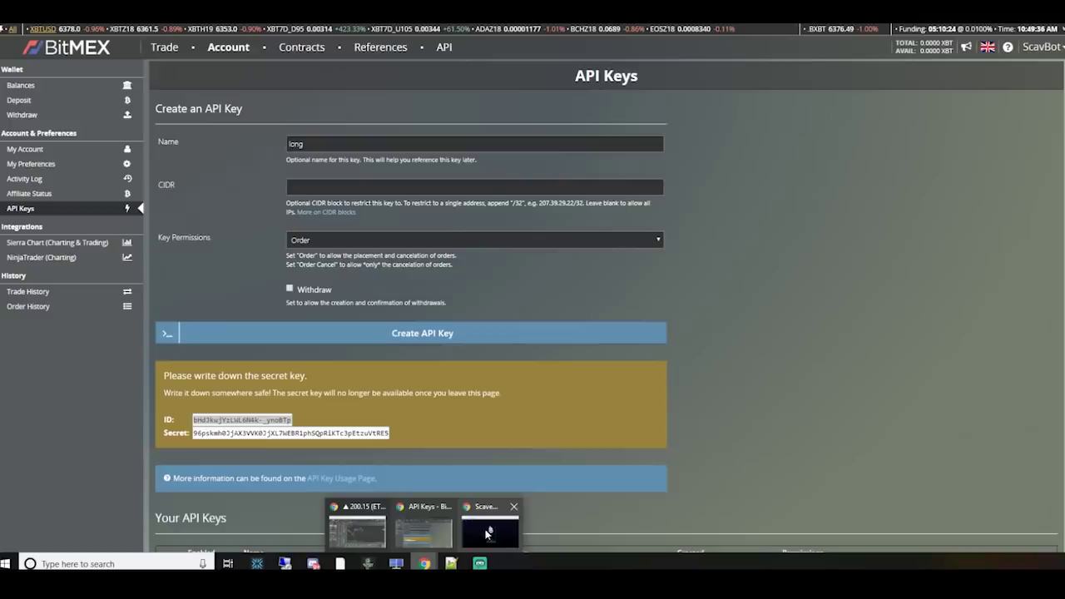
left_click(489, 532)
right_click(510, 393)
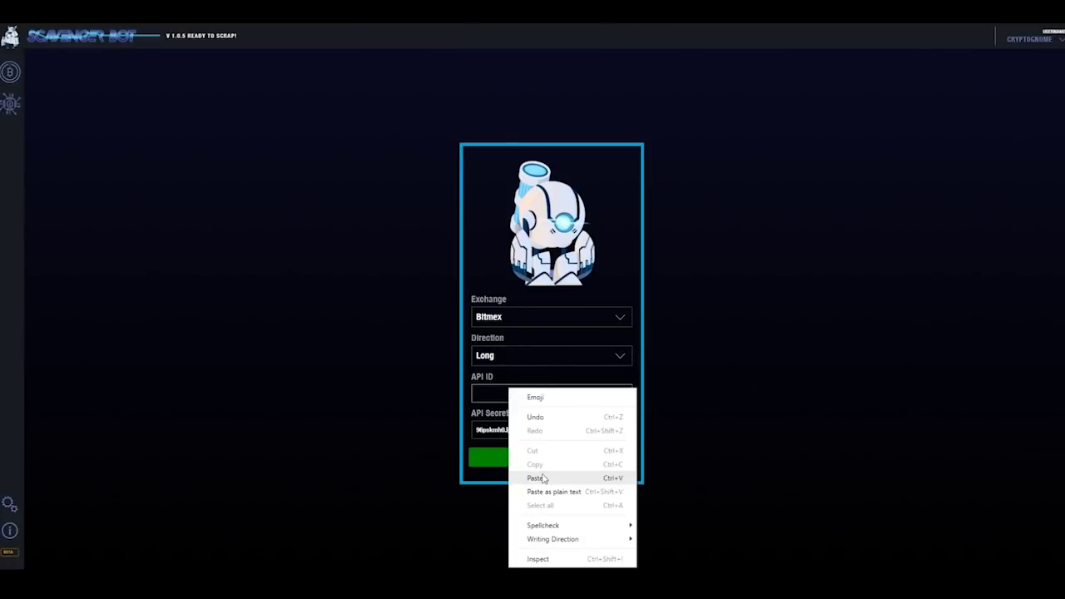
left_click(537, 477)
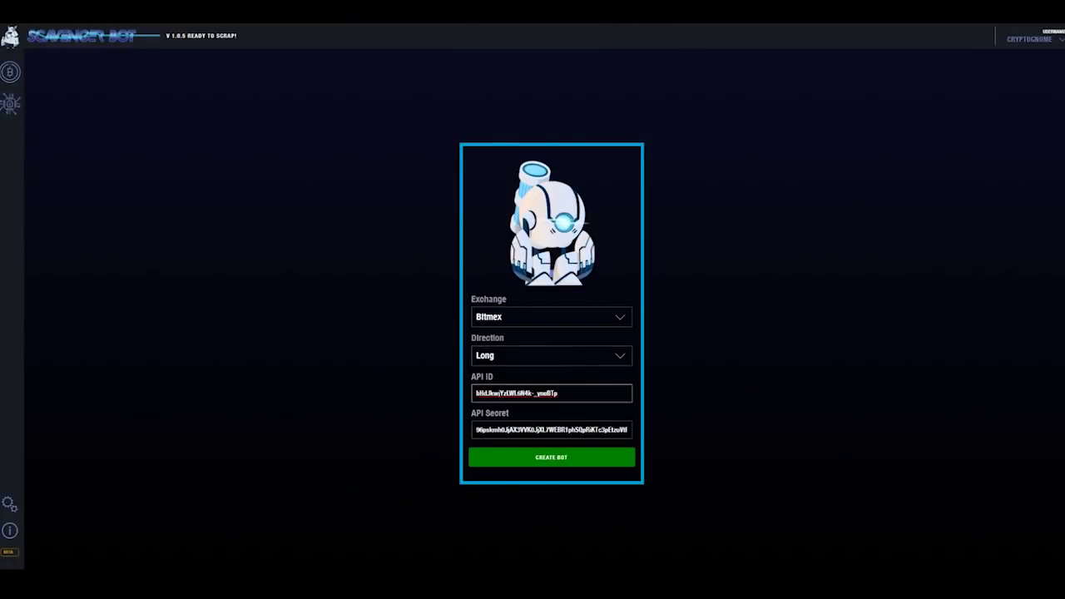
Step: Create the Bitmex Long bot, then verify it to show the 0.05 BTC minimum balance
left_click(553, 464)
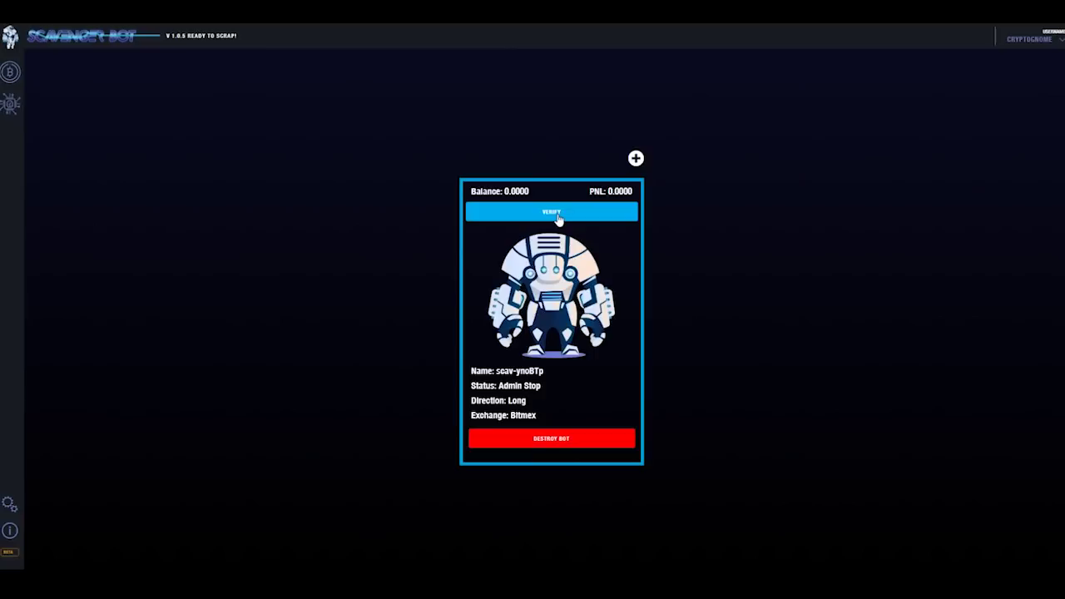
left_click(506, 213)
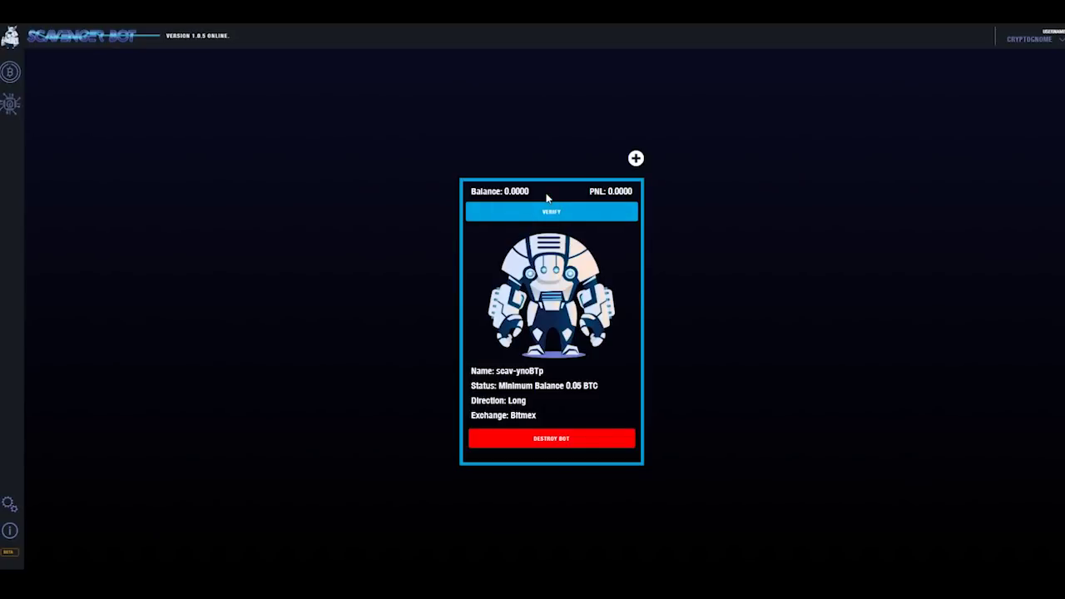
left_click_drag(605, 388, 472, 387)
left_click(612, 390)
left_click_drag(613, 388, 471, 386)
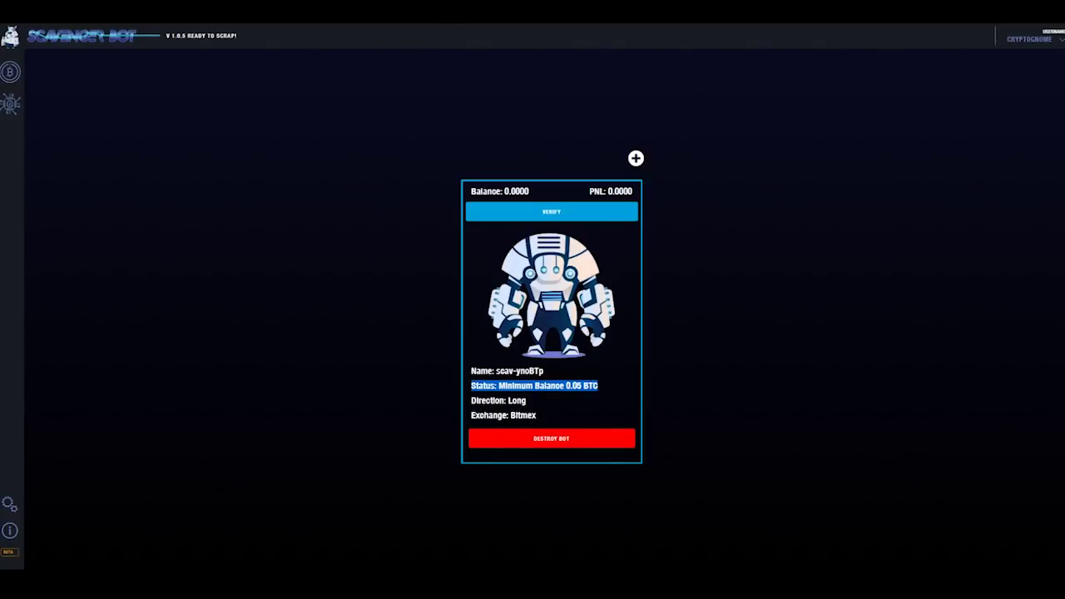
Step: Open the landing page's support chat inbox, then close it again
mouse_move(424, 563)
mouse_move(433, 530)
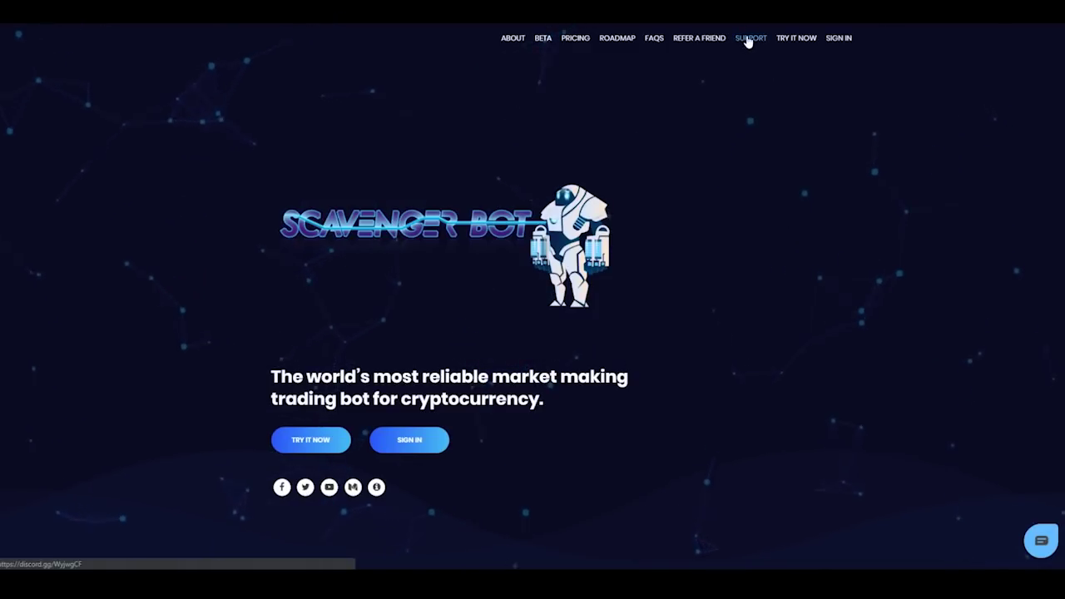
left_click(1041, 541)
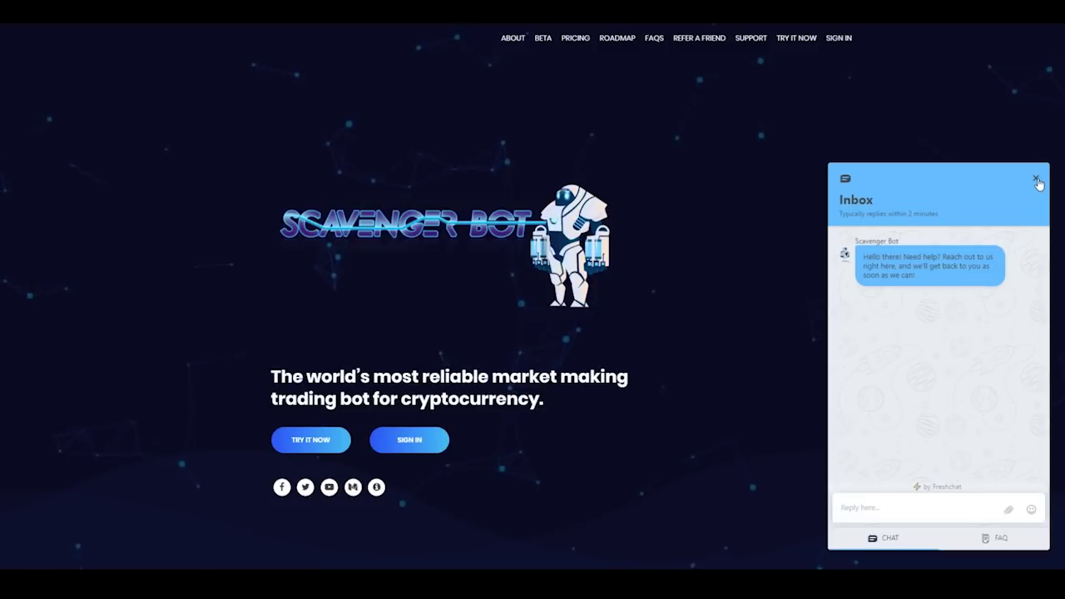
left_click(1037, 180)
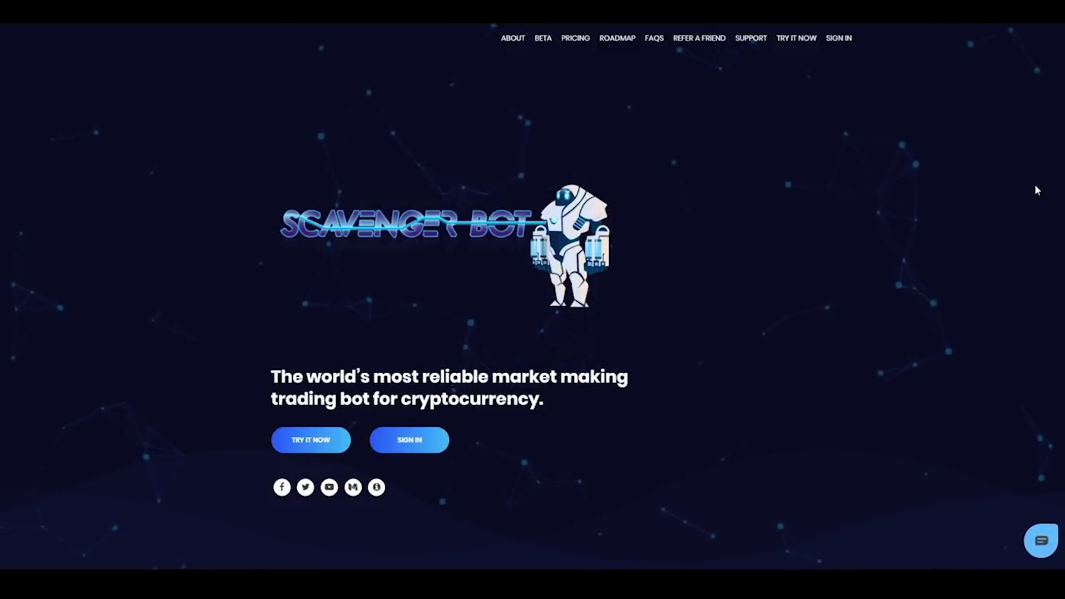